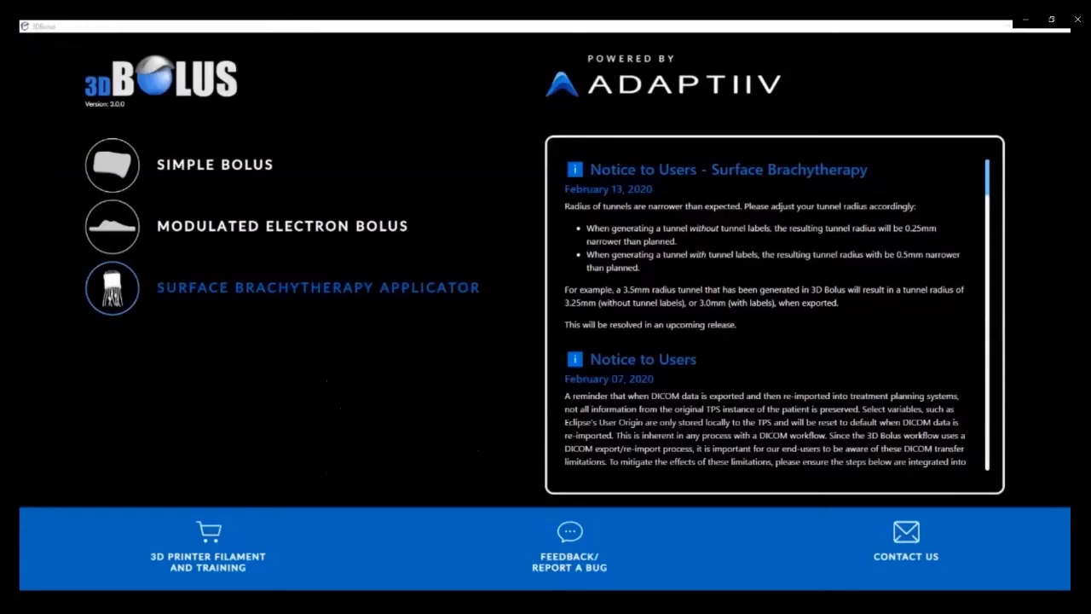
# Step: Start a surface brachytherapy applicator and load patient data from the folder BRACHY TRAINING DATASET WITH PTV
pyautogui.click(318, 287)
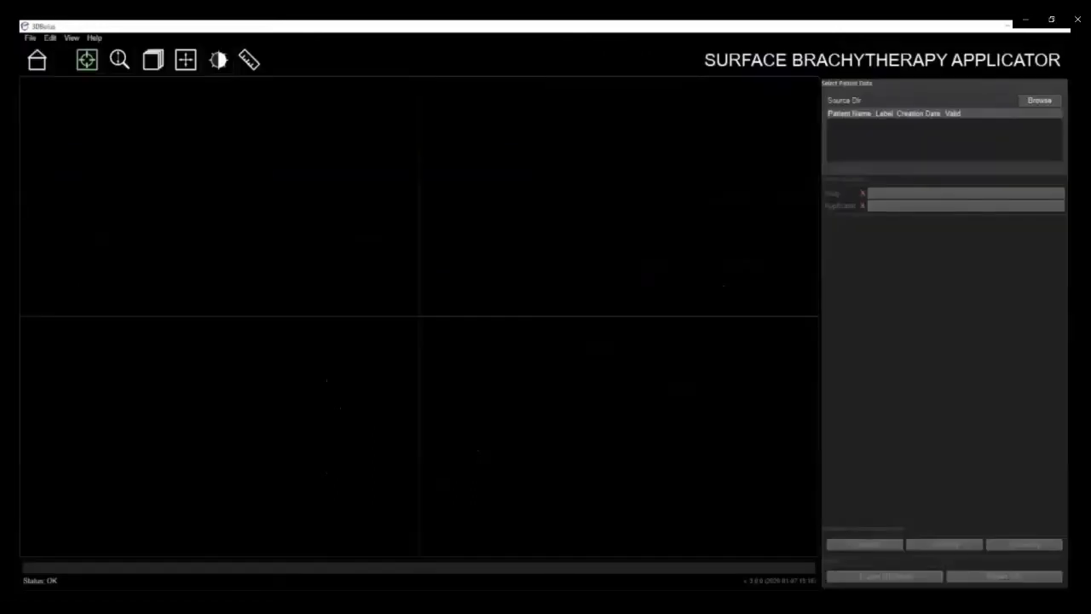
pyautogui.click(1039, 99)
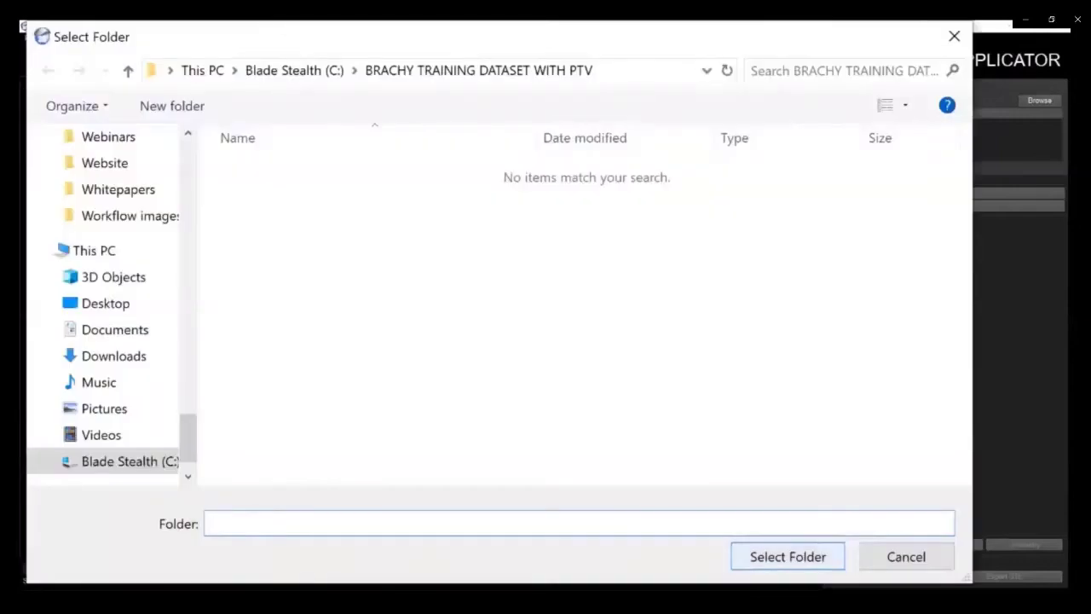
pyautogui.click(787, 556)
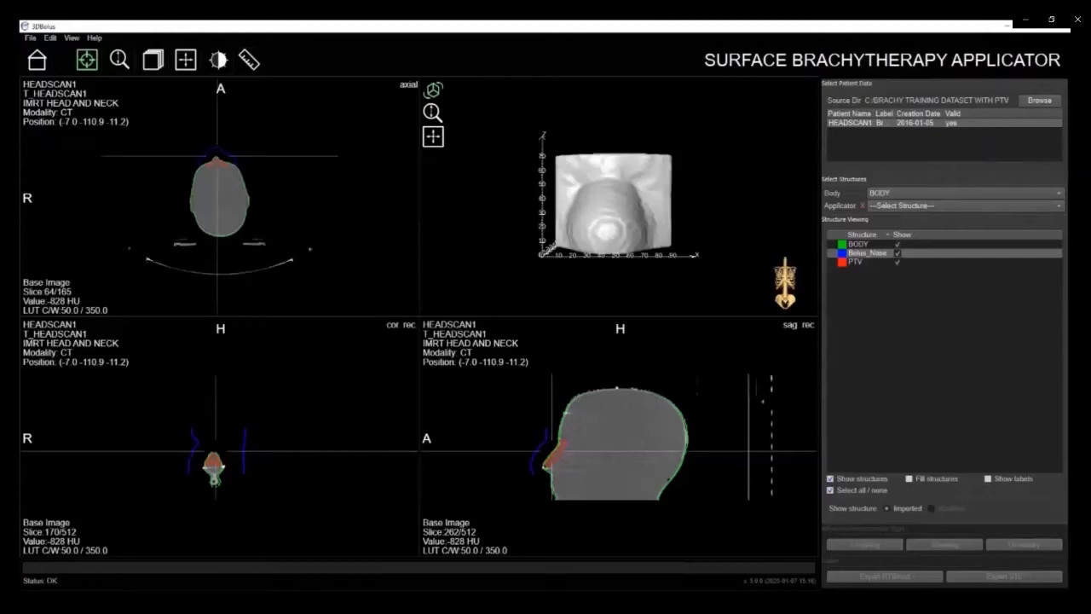
# Step: Assign BODY as the body structure and Bolus_Nose as the applicator structure
pyautogui.moveTo(859, 122)
pyautogui.click(964, 193)
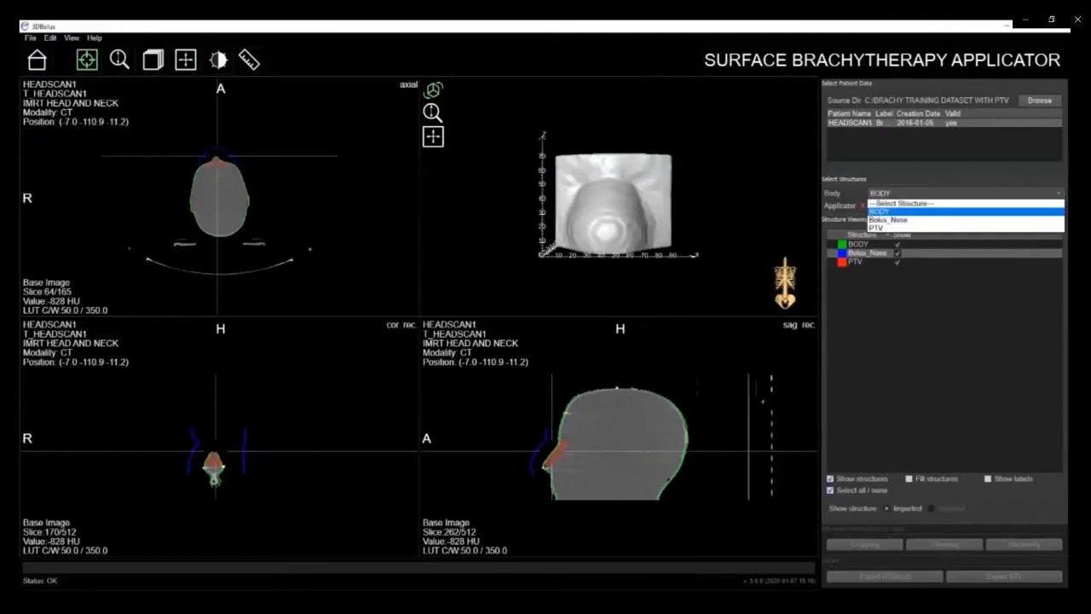
pyautogui.press('Escape')
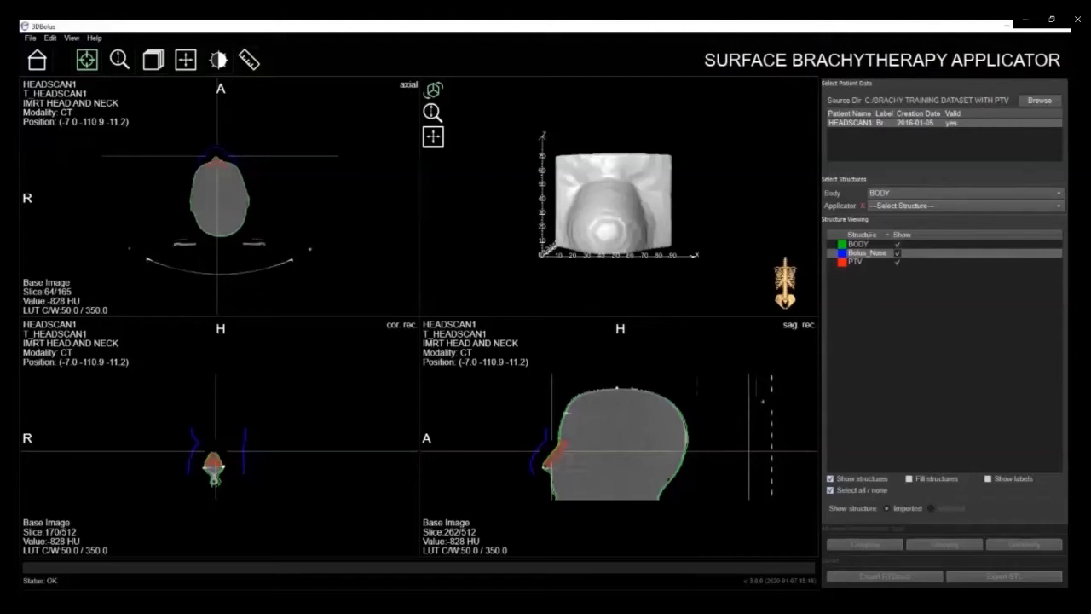
pyautogui.hotkey('alt', 'Down')
pyautogui.press('Down')
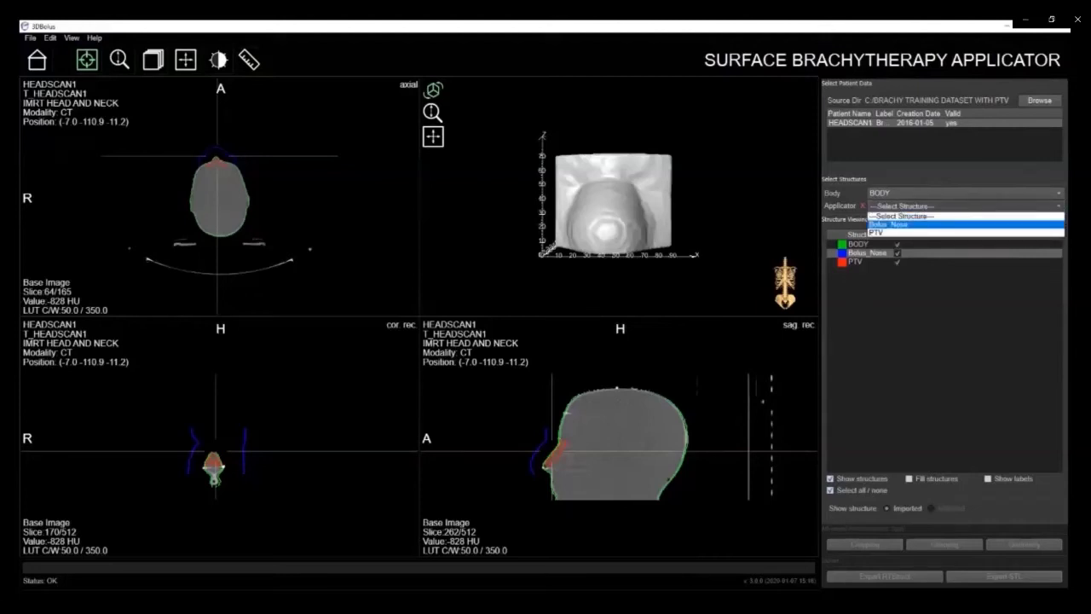
pyautogui.press('Escape')
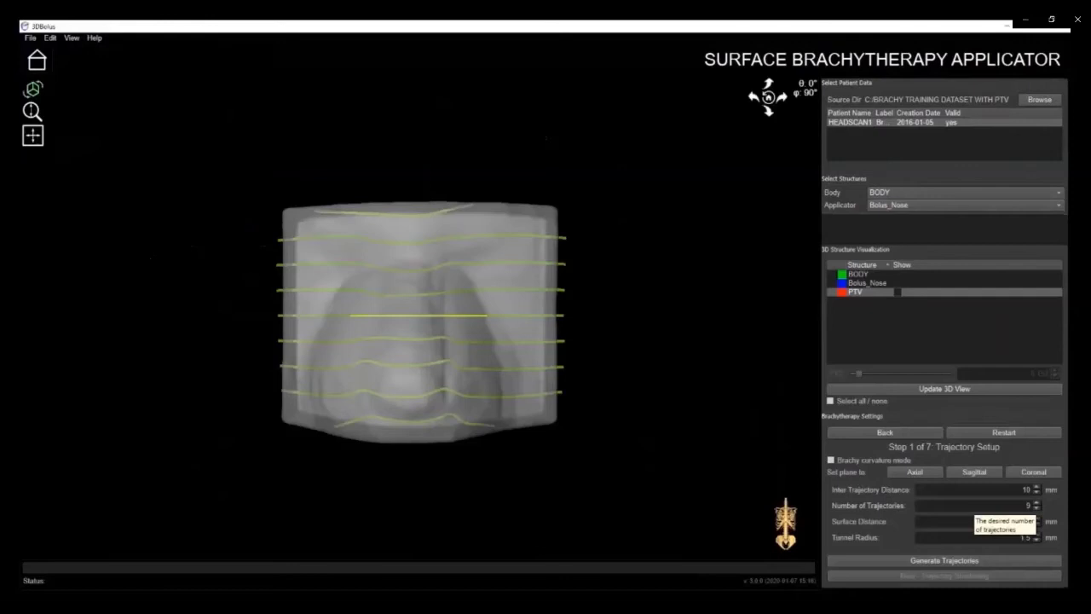
# Step: Set up 7 trajectories with an inter-trajectory distance of 9 mm and a surface distance of 3.5 mm
pyautogui.click(1035, 508)
pyautogui.click(1036, 508)
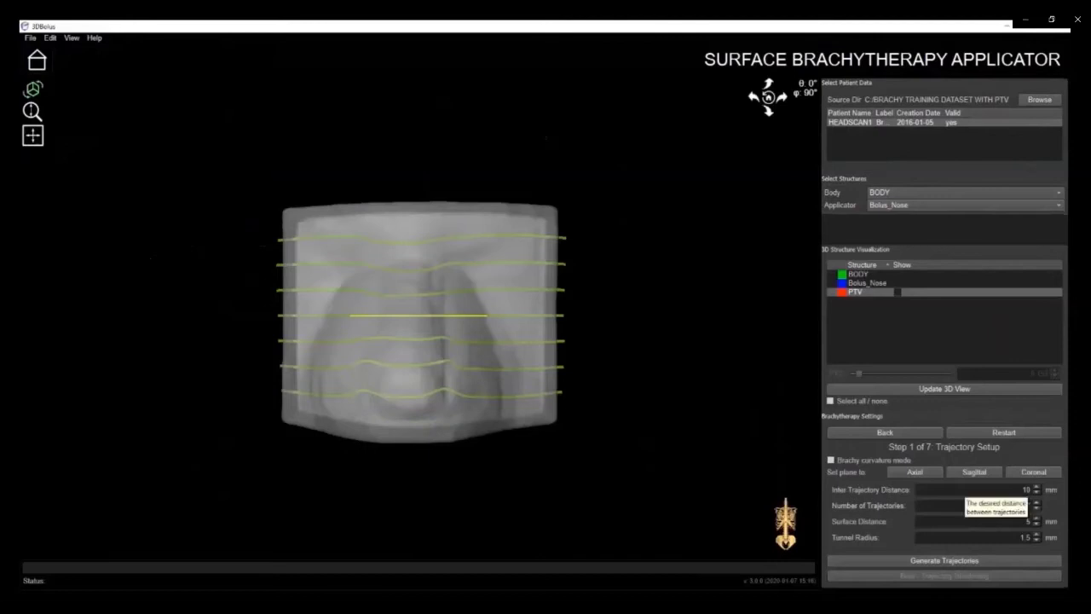
pyautogui.press('Down')
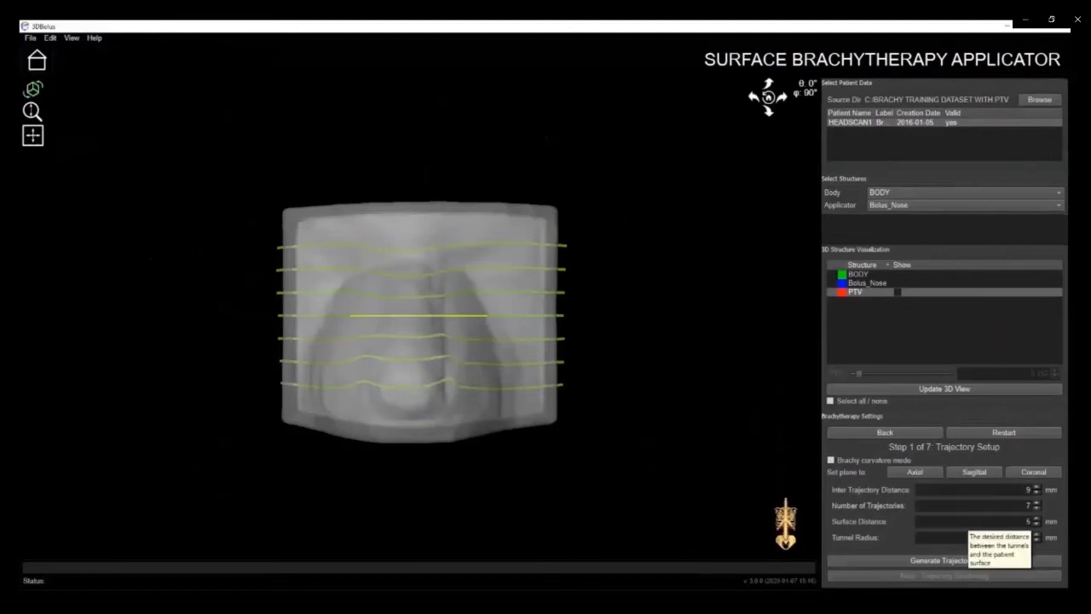
pyautogui.press('Down')
pyautogui.press('Down')
pyautogui.press('Down')
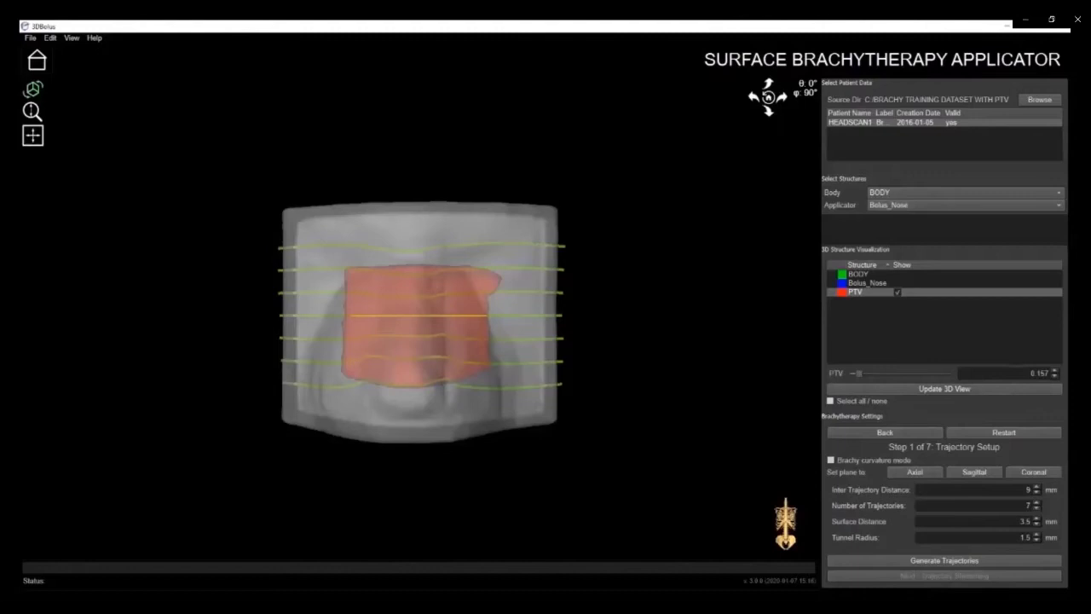
# Step: Inspect the trajectories against the PTV at 0.214 opacity and the BODY structure, then hide both structures
pyautogui.moveTo(860, 374)
pyautogui.mouseDown()
pyautogui.moveTo(907, 374)
pyautogui.moveTo(864, 373)
pyautogui.mouseUp()
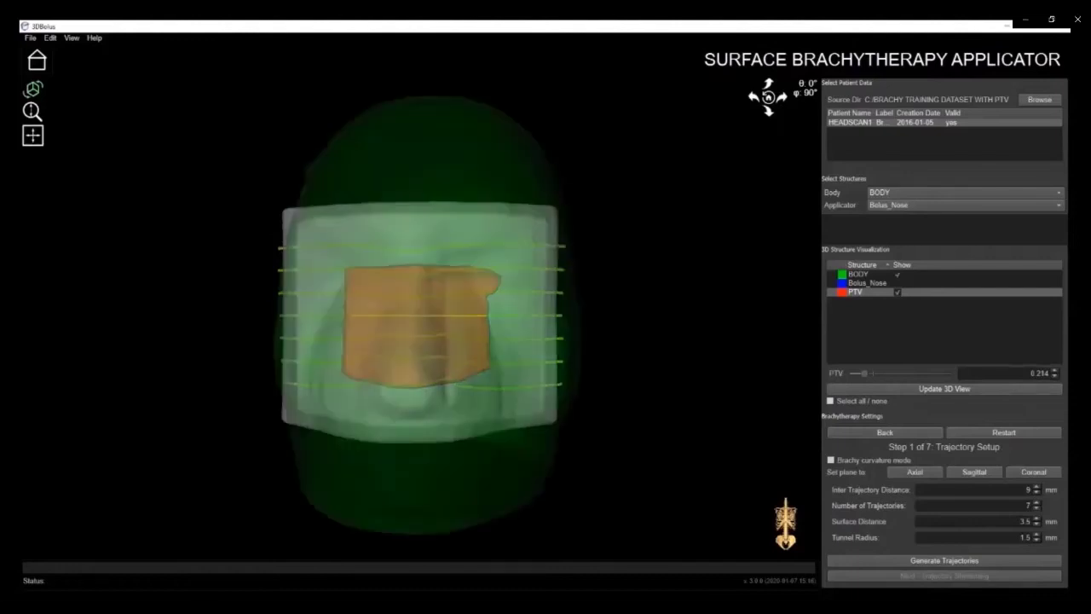
pyautogui.moveTo(865, 373)
pyautogui.click(897, 291)
pyautogui.click(897, 274)
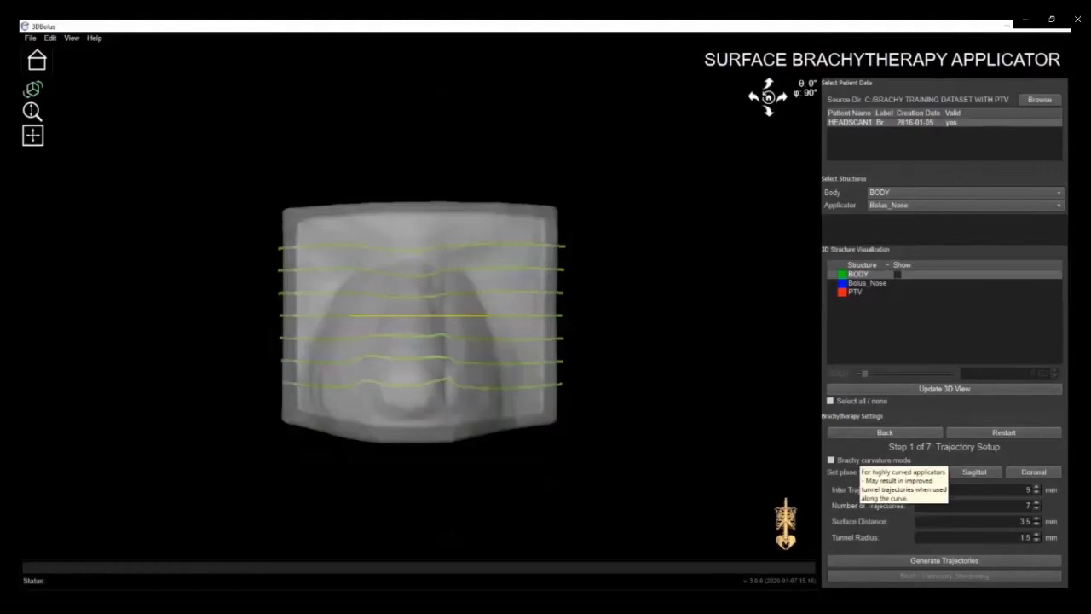
# Step: Try the brachy curvature mode, switch it back off, and generate the tunnel trajectories
pyautogui.click(832, 460)
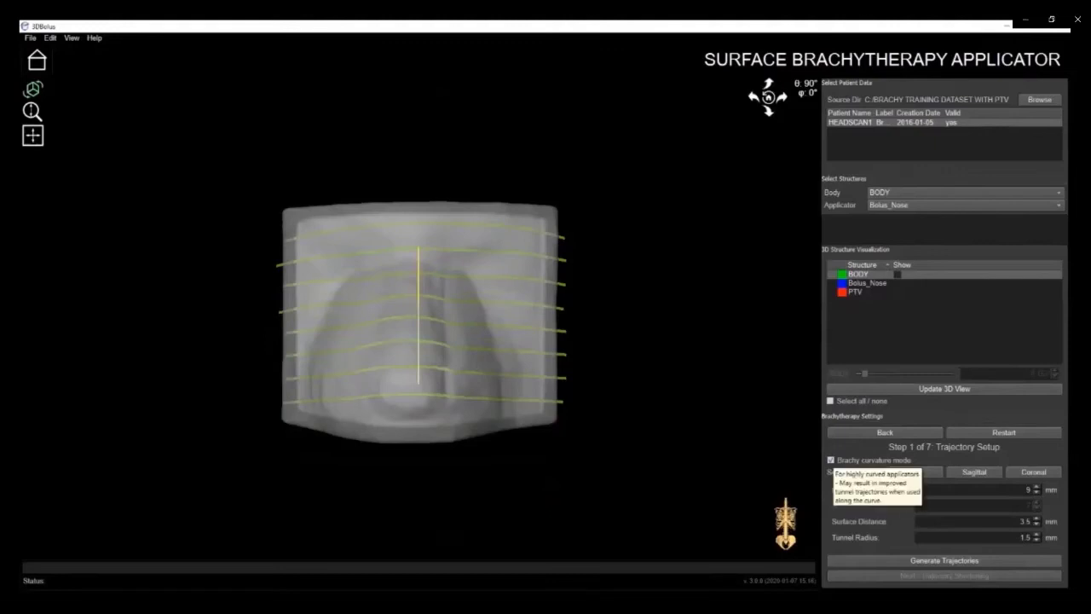
pyautogui.click(831, 459)
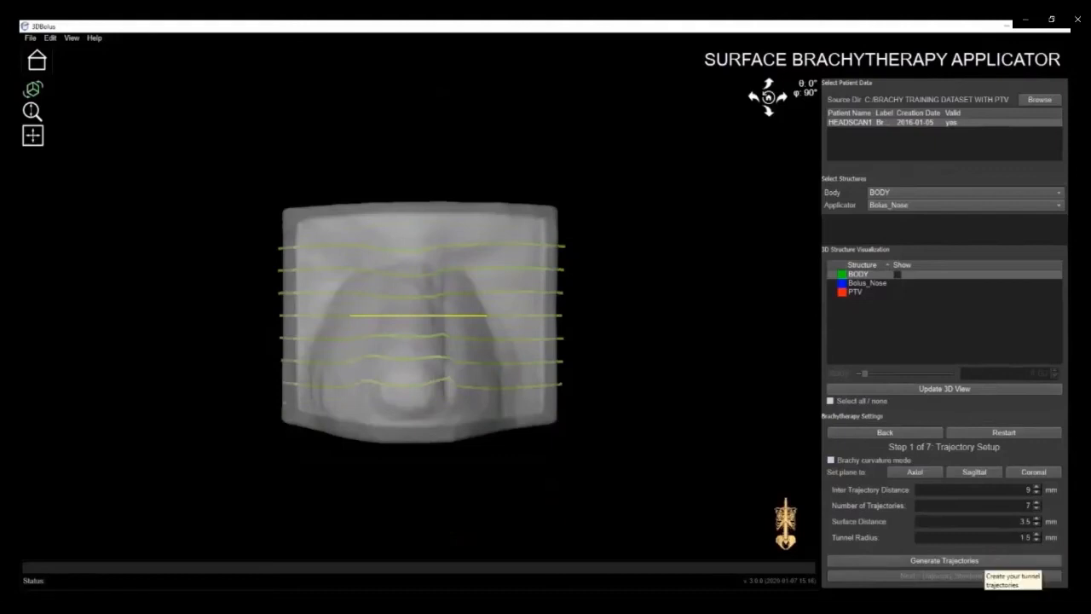
pyautogui.click(980, 560)
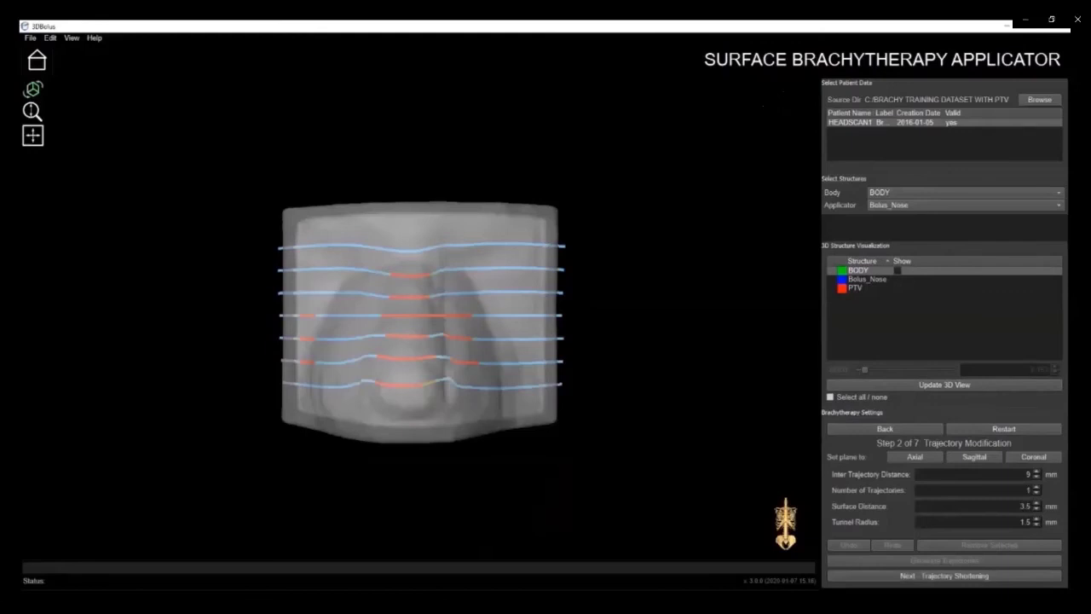
# Step: Reshape the second trajectory from the top by moving its nodes up to about 8.6 mm from the body surface
pyautogui.click(407, 271)
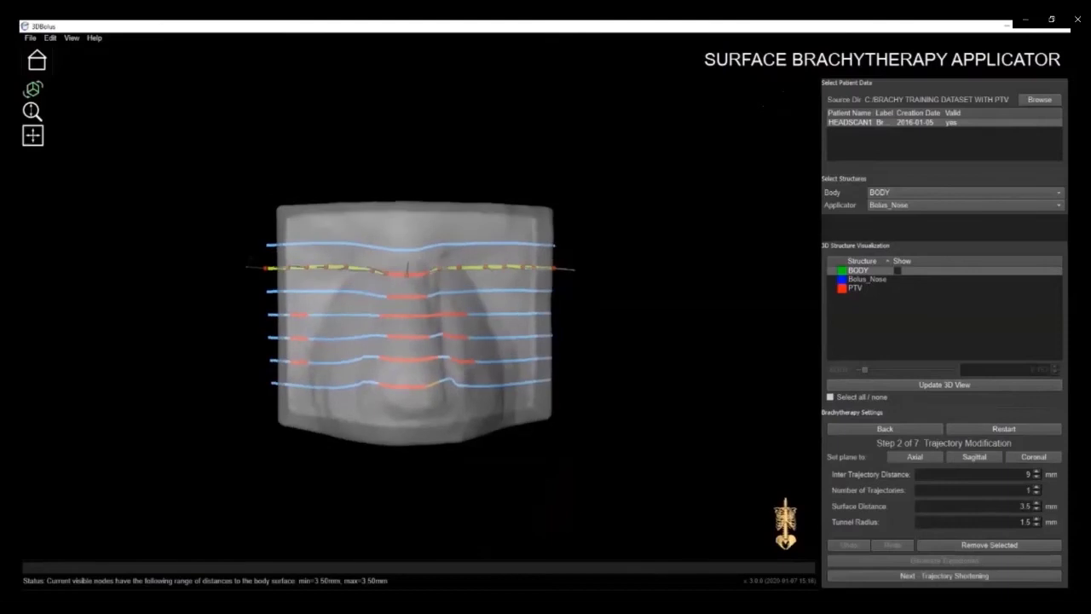
pyautogui.moveTo(546, 324); pyautogui.dragTo(272, 324)
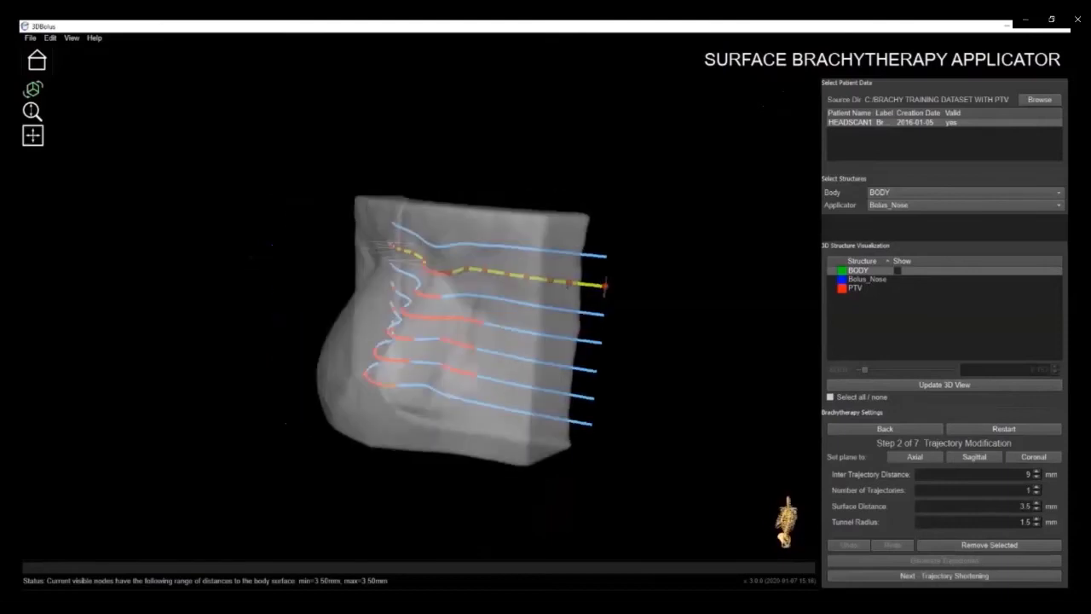
pyautogui.moveTo(596, 324); pyautogui.dragTo(648, 324)
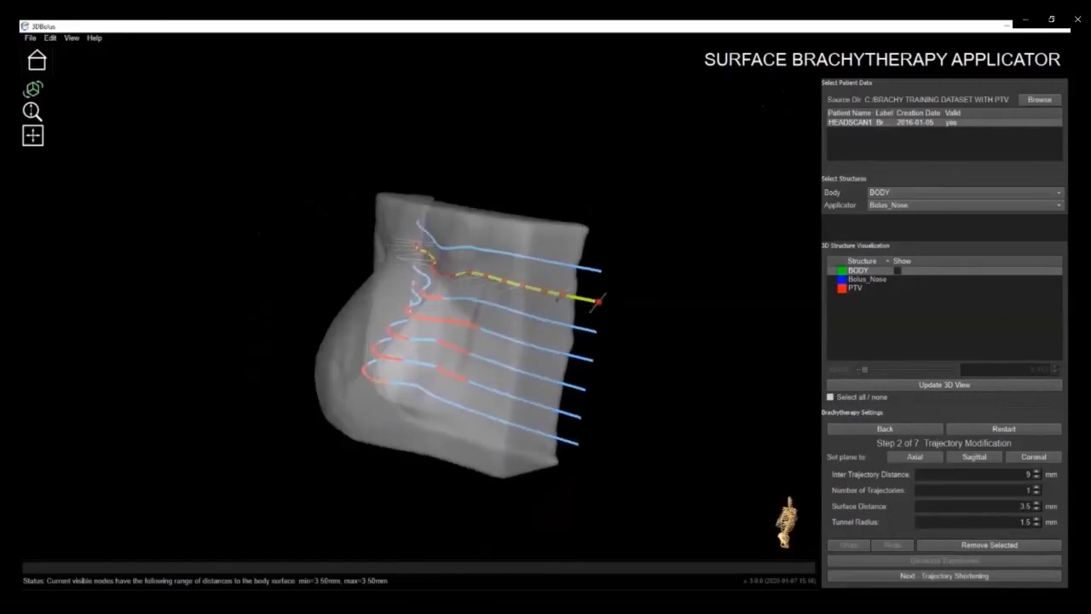
pyautogui.moveTo(473, 273); pyautogui.dragTo(504, 280)
pyautogui.moveTo(504, 341); pyautogui.dragTo(563, 328)
pyautogui.moveTo(491, 271); pyautogui.dragTo(491, 272)
pyautogui.moveTo(503, 341); pyautogui.dragTo(550, 329)
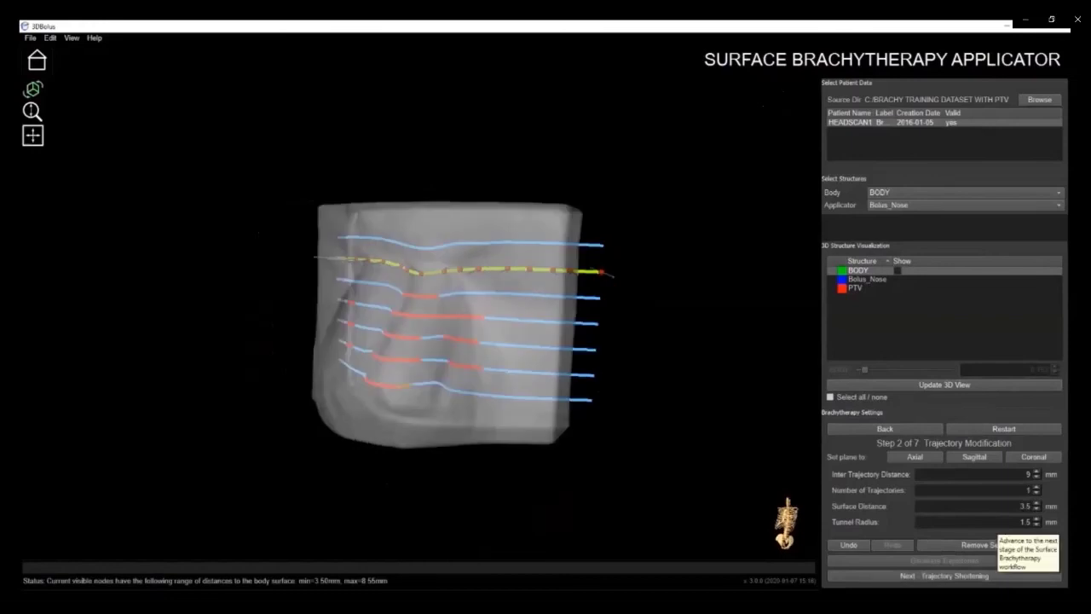
# Step: Advance to trajectory shortening and shorten the topmost trajectory by removing successive endpoints from its right end
pyautogui.click(993, 576)
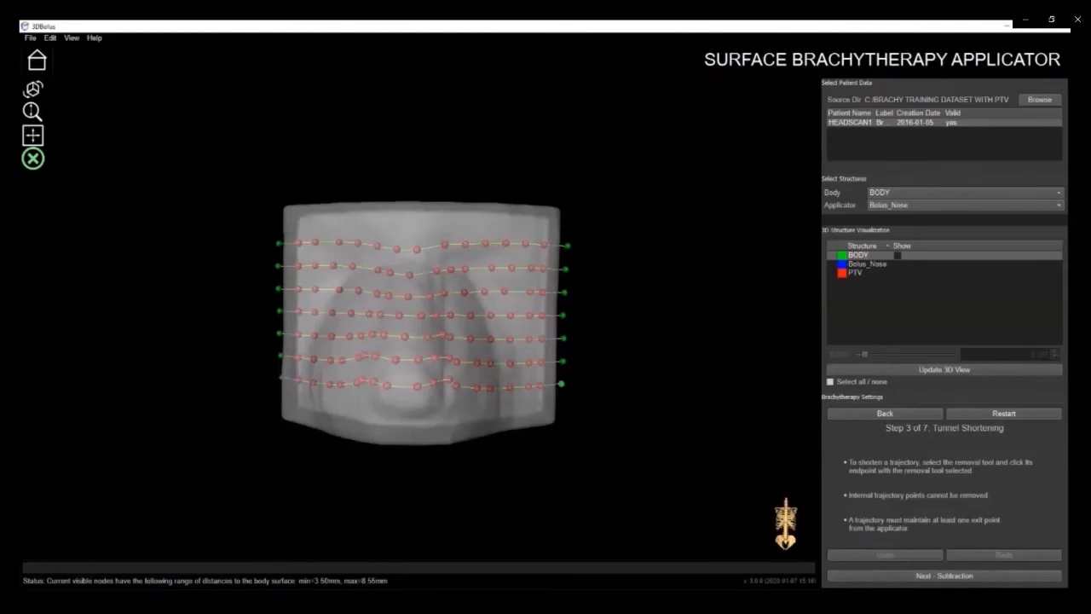
pyautogui.click(568, 246)
pyautogui.click(545, 245)
pyautogui.click(525, 243)
pyautogui.click(506, 243)
# Step: Subtract the tunnels from the applicator with countersinks enabled and continue to tunnel labelling
pyautogui.click(944, 575)
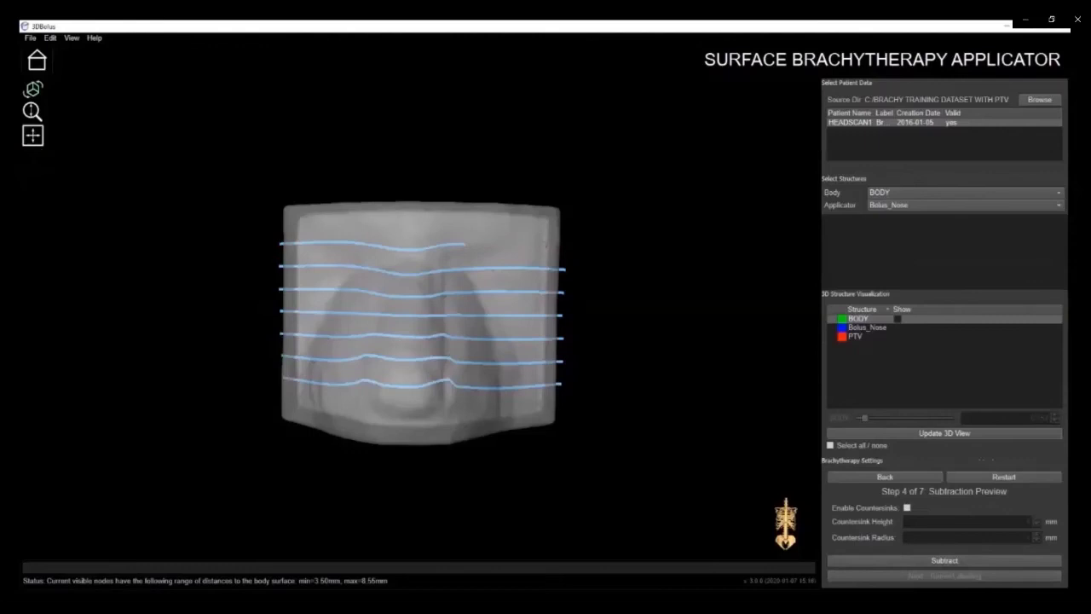
pyautogui.click(907, 507)
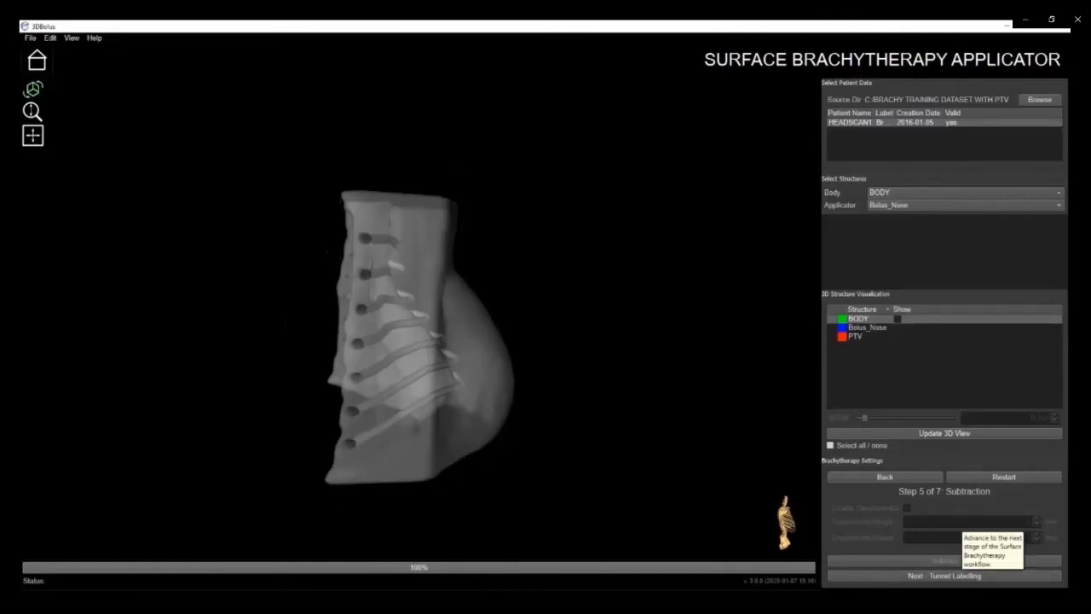
pyautogui.click(945, 575)
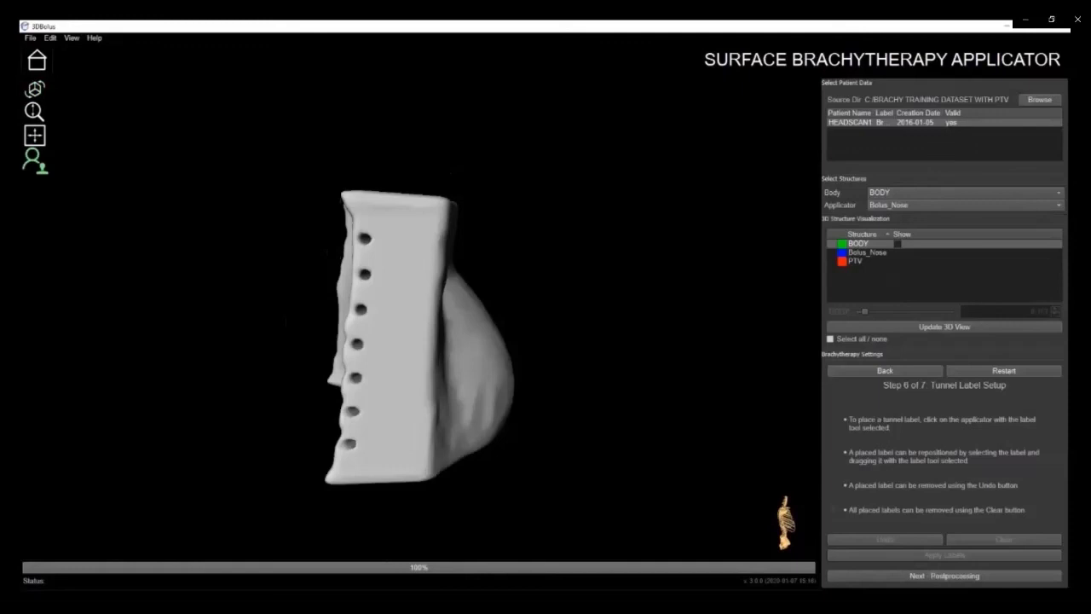
# Step: Place labels 1 to 7 from top to bottom beside the tunnel openings and reposition label 7 closer to its opening
pyautogui.click(381, 240)
pyautogui.click(364, 273)
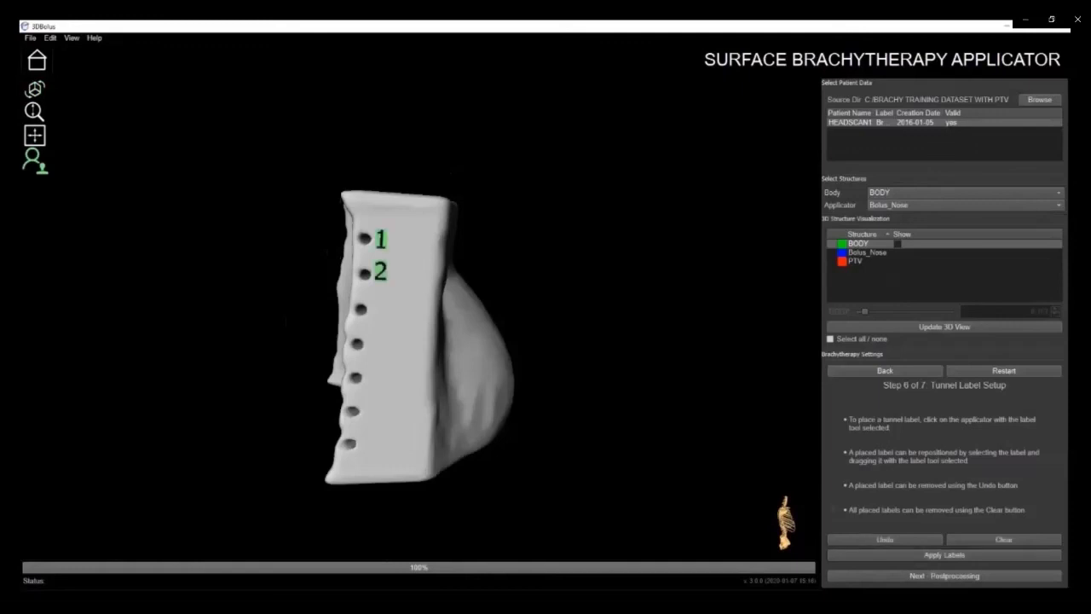
pyautogui.click(360, 308)
pyautogui.click(356, 343)
pyautogui.click(354, 376)
pyautogui.click(351, 410)
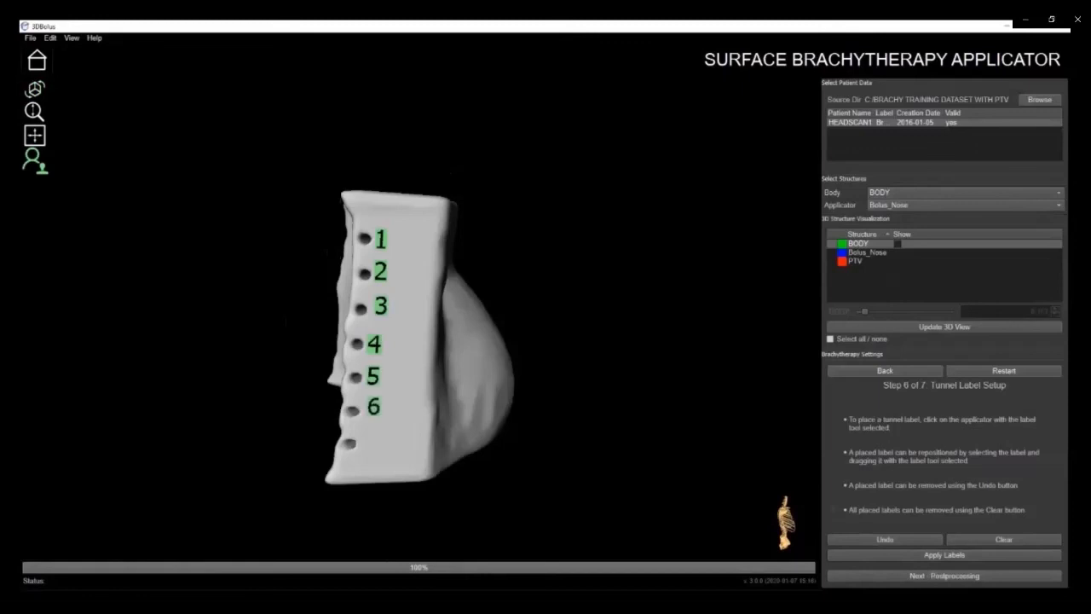
pyautogui.click(349, 443)
pyautogui.moveTo(377, 445)
pyautogui.mouseDown()
pyautogui.moveTo(397, 436)
pyautogui.moveTo(369, 440)
pyautogui.mouseUp()
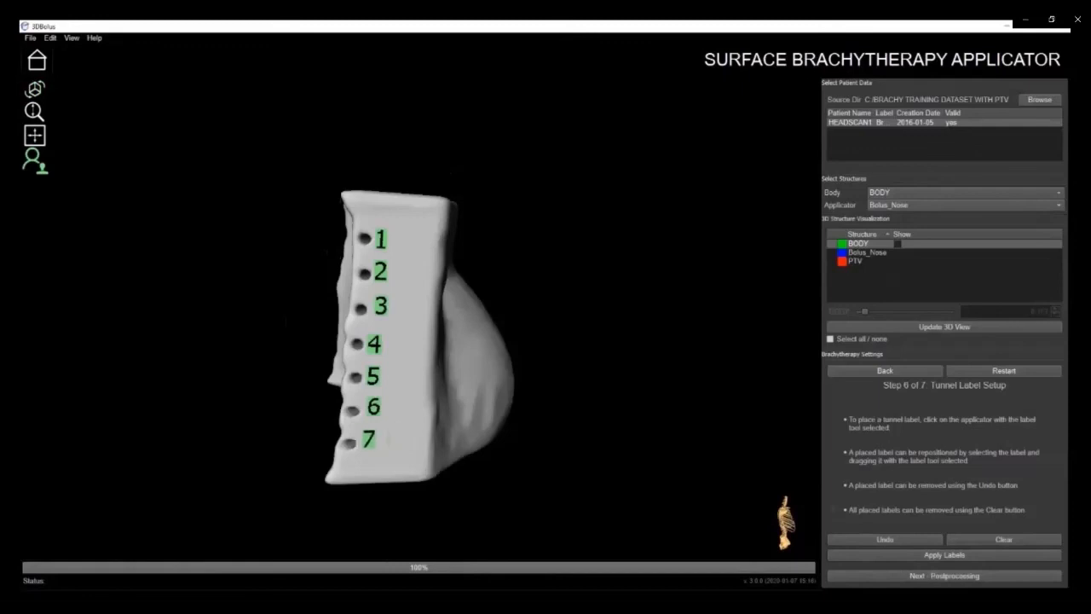